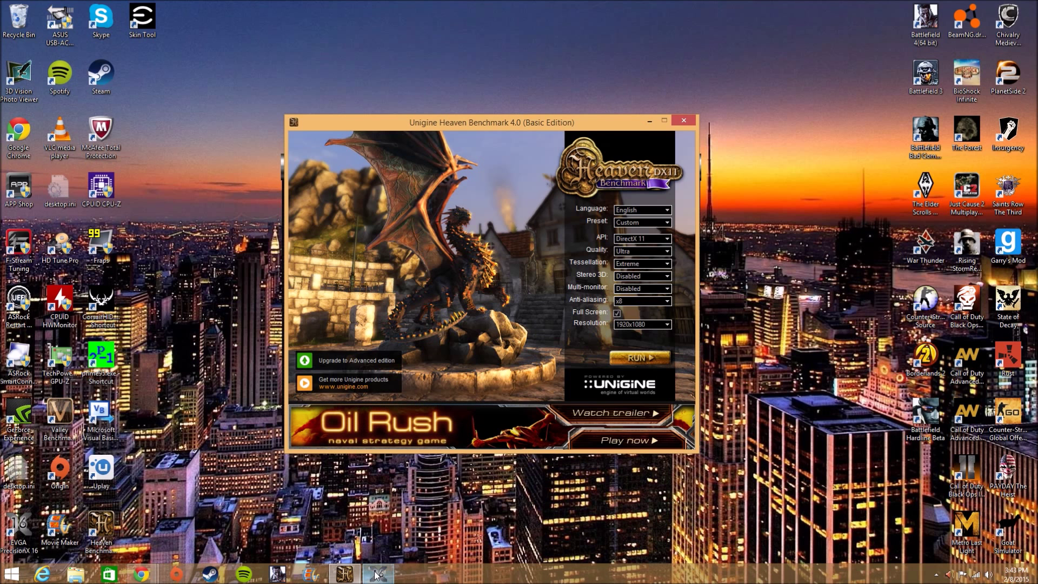
# Bring EVGA PrecisionX, showing the GTX 970 at 1215 MHz, in front of the Heaven launcher.
pyautogui.moveTo(378, 575)
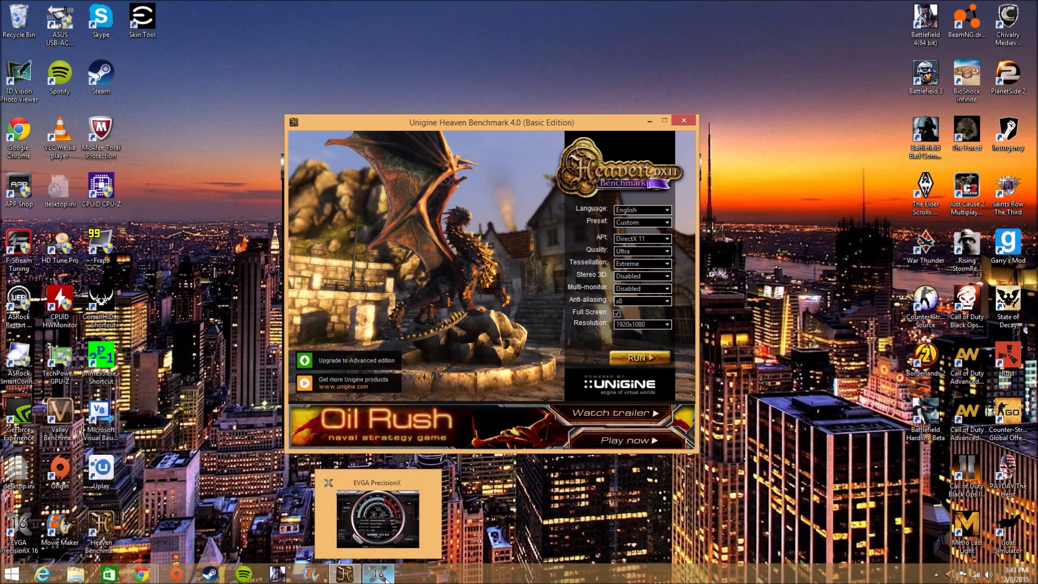
pyautogui.click(387, 579)
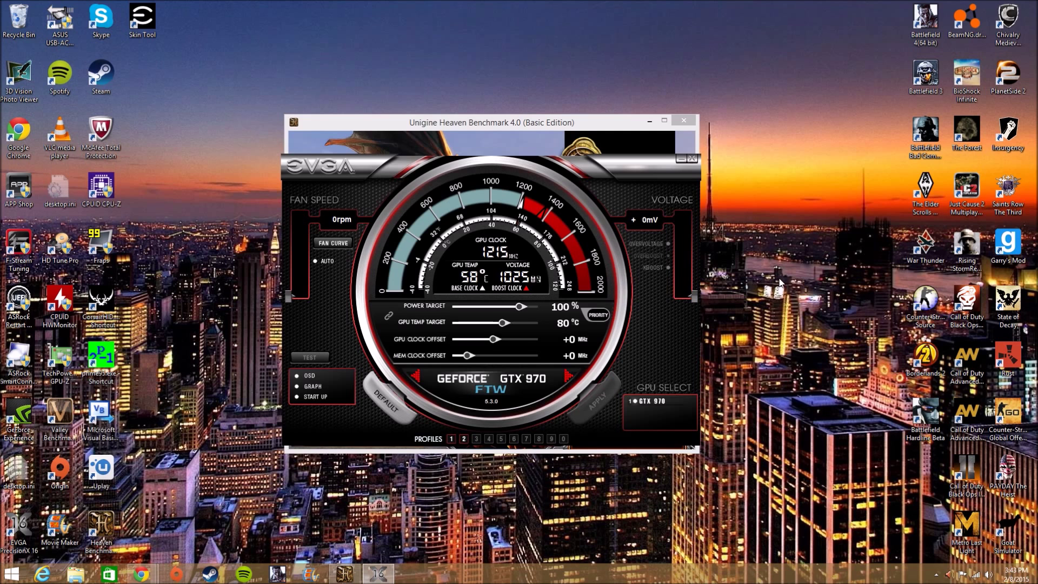
# Launch GPU-Z with administrator rights and place it over PrecisionX, showing the stock 1216 MHz clock.
pyautogui.click(571, 377)
pyautogui.doubleClick(69, 361)
pyautogui.click(572, 306)
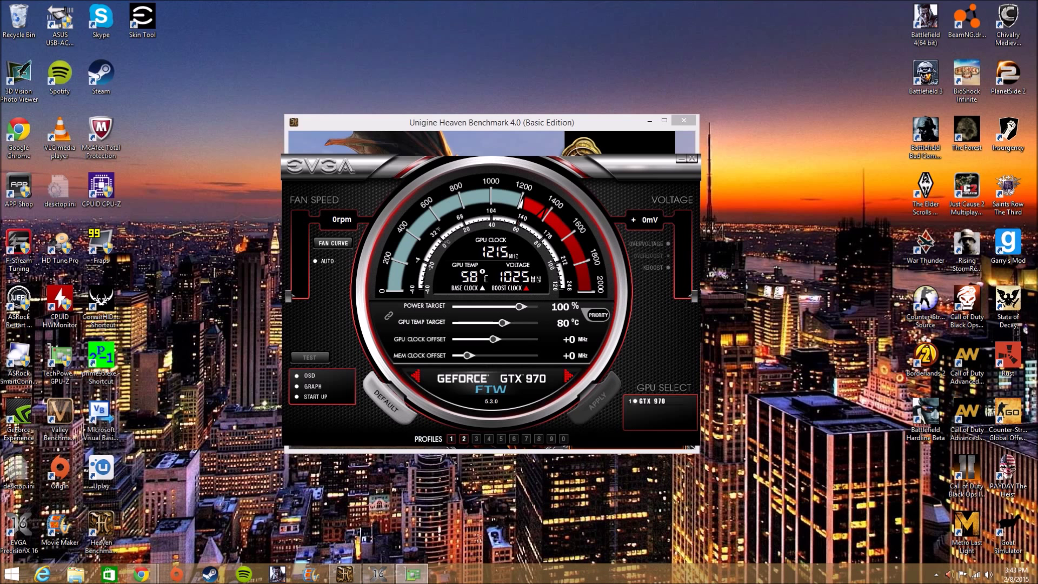
pyautogui.moveTo(714, 261); pyautogui.dragTo(622, 215)
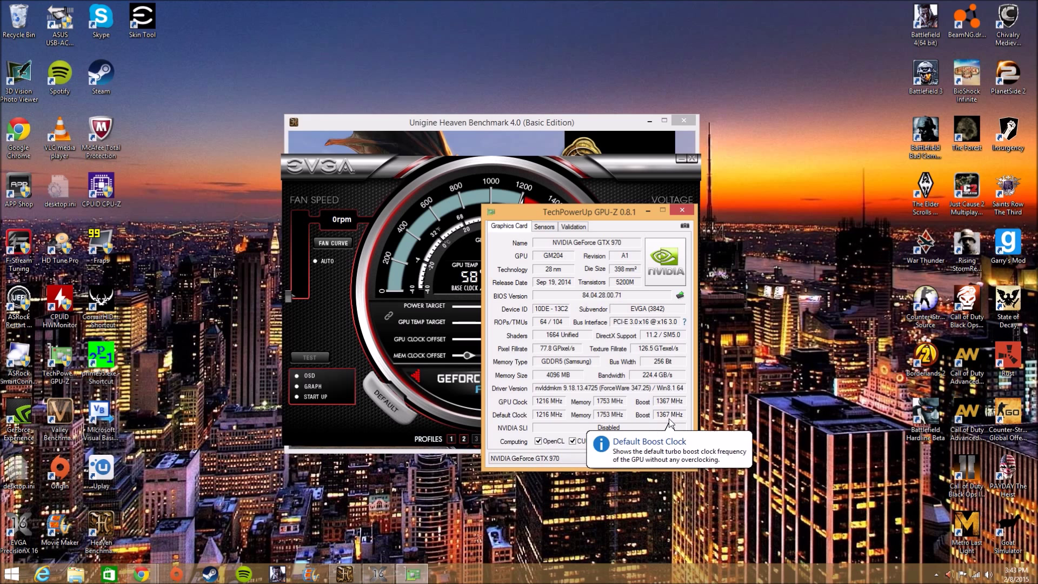
# Close GPU-Z after checking the GTX 970's stock clocks.
pyautogui.click(682, 210)
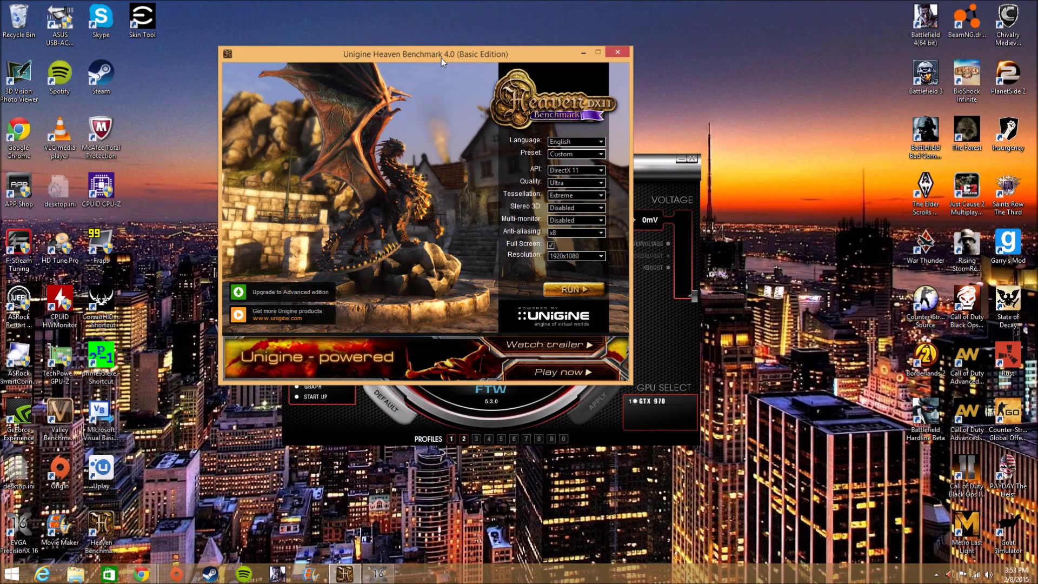
# Uncheck Full Screen in Heaven, move PrecisionX aside, and run the benchmark in a window.
pyautogui.click(550, 245)
pyautogui.moveTo(649, 172); pyautogui.dragTo(794, 182)
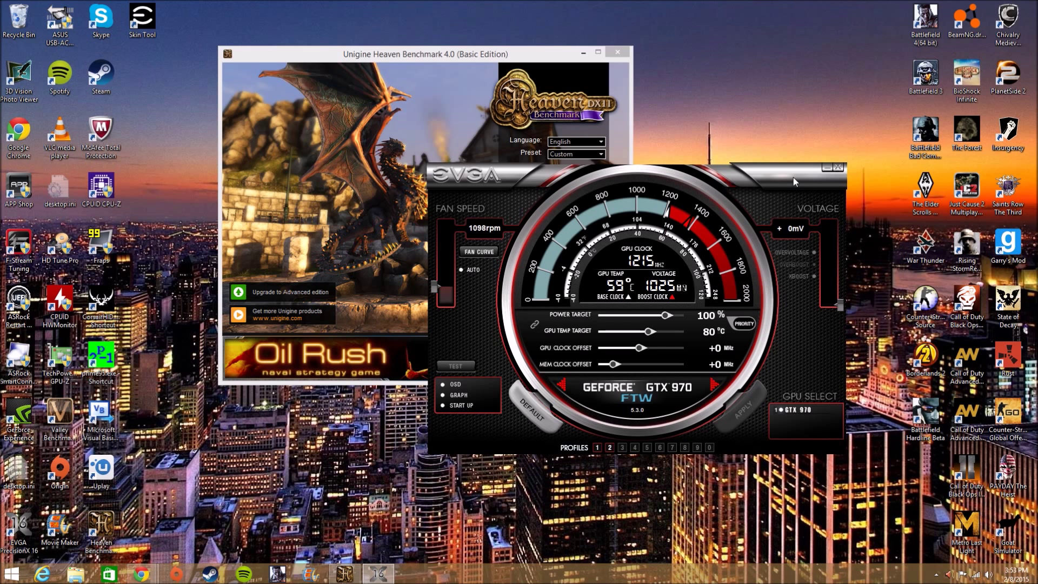
pyautogui.click(538, 54)
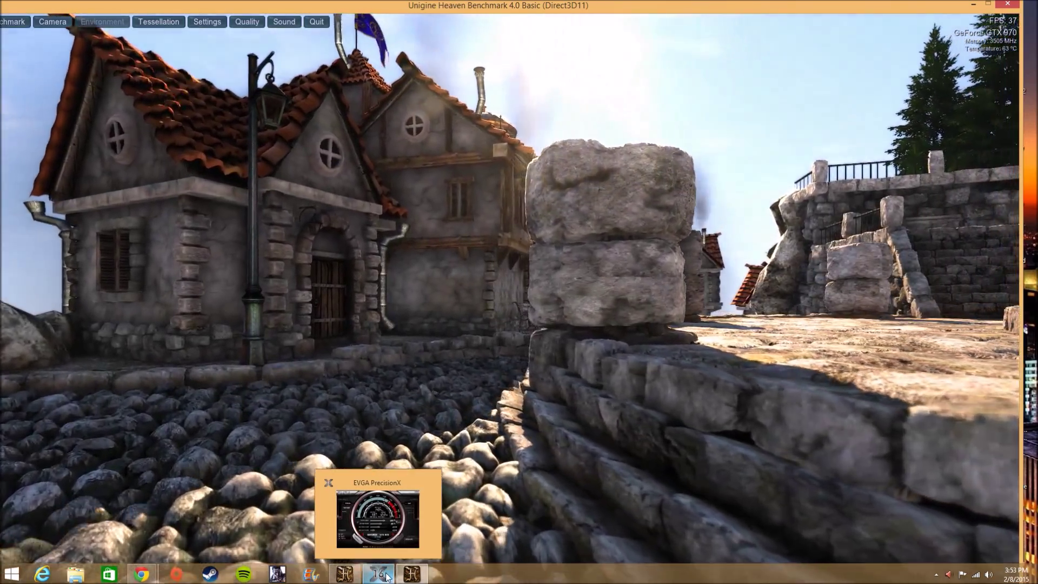
# Set the GPU clock offset to +20 MHz and apply it while Heaven runs.
pyautogui.click(379, 574)
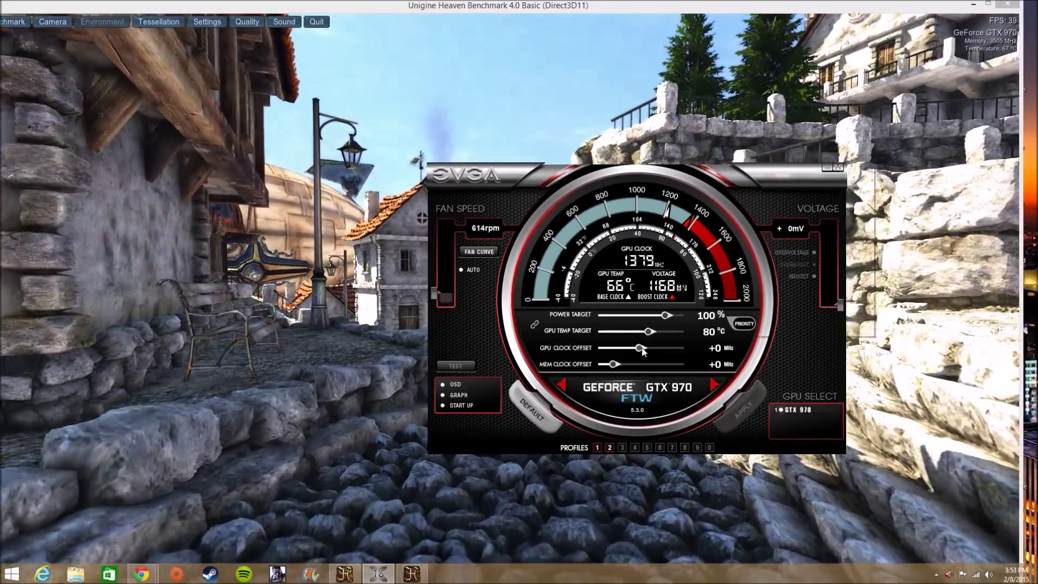
pyautogui.moveTo(643, 350); pyautogui.dragTo(644, 351)
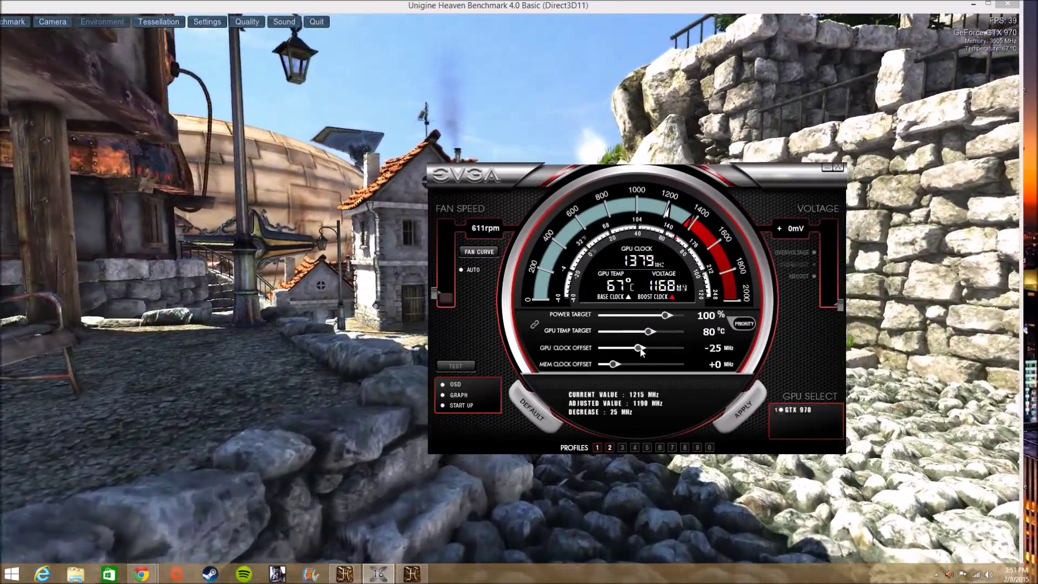
pyautogui.press('Right')
pyautogui.press('Right')
pyautogui.press('Right')
pyautogui.press('Right')
pyautogui.press('Right')
pyautogui.press('Right')
pyautogui.press('Right')
pyautogui.press('Right')
pyautogui.press('Right')
pyautogui.press('Right')
pyautogui.press('Right')
pyautogui.press('Right')
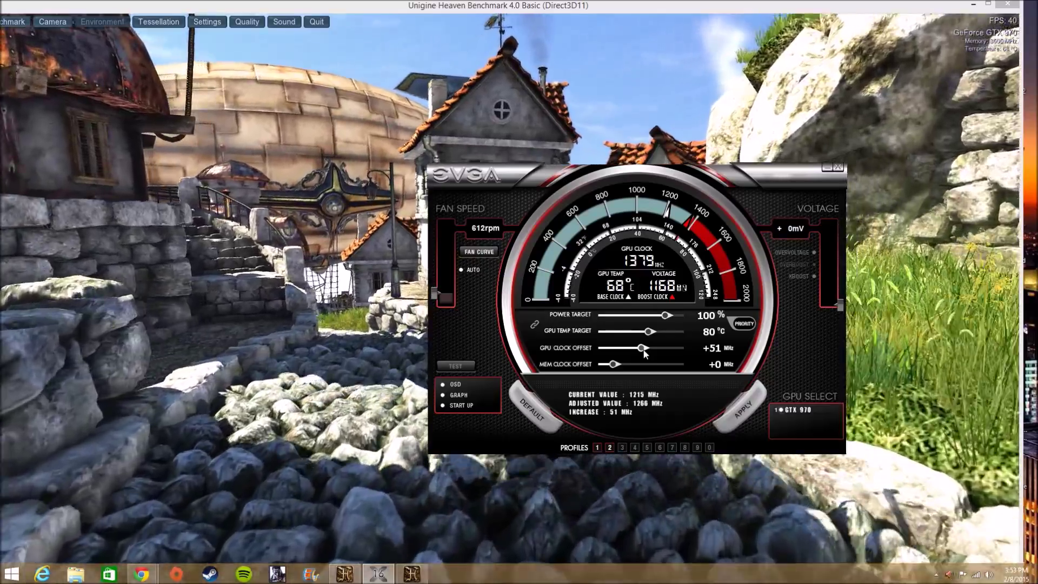
pyautogui.press('Left')
pyautogui.press('Left')
pyautogui.press('Left')
pyautogui.press('Left')
pyautogui.press('Left')
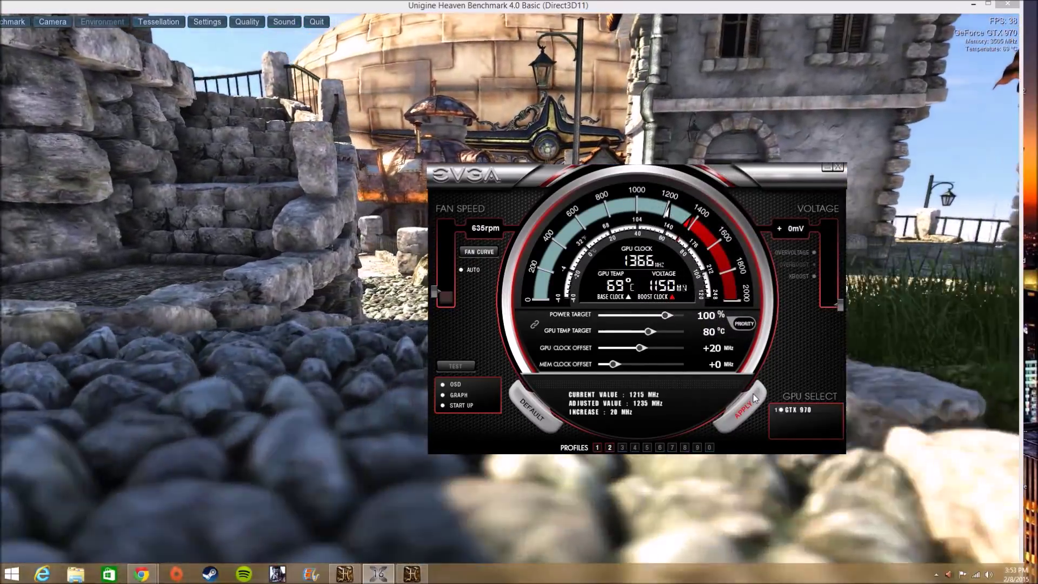
pyautogui.click(753, 396)
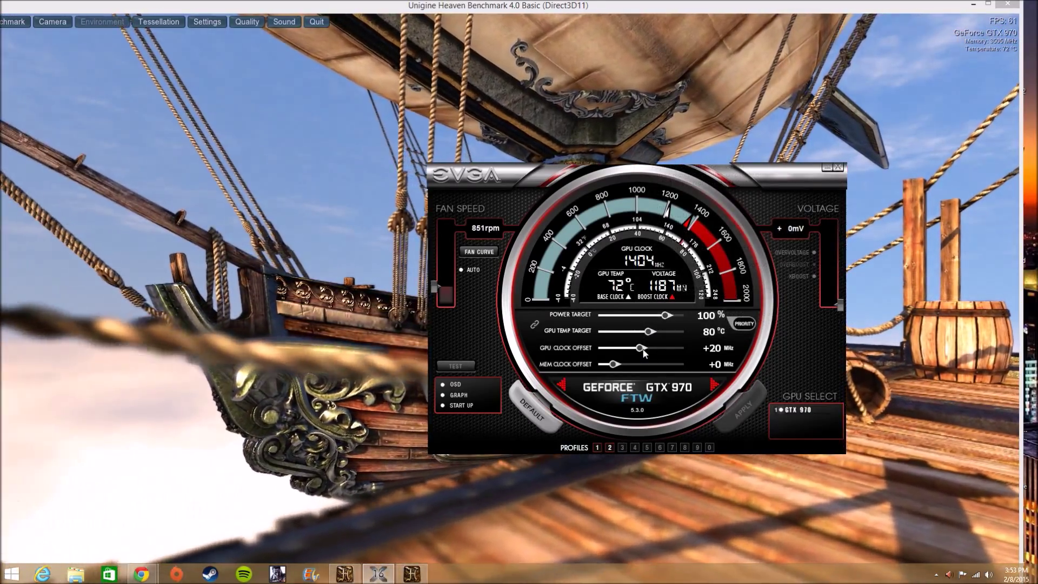
# Apply a +40 MHz GPU clock offset, then set the slider to +60 MHz.
pyautogui.moveTo(644, 352); pyautogui.dragTo(646, 350)
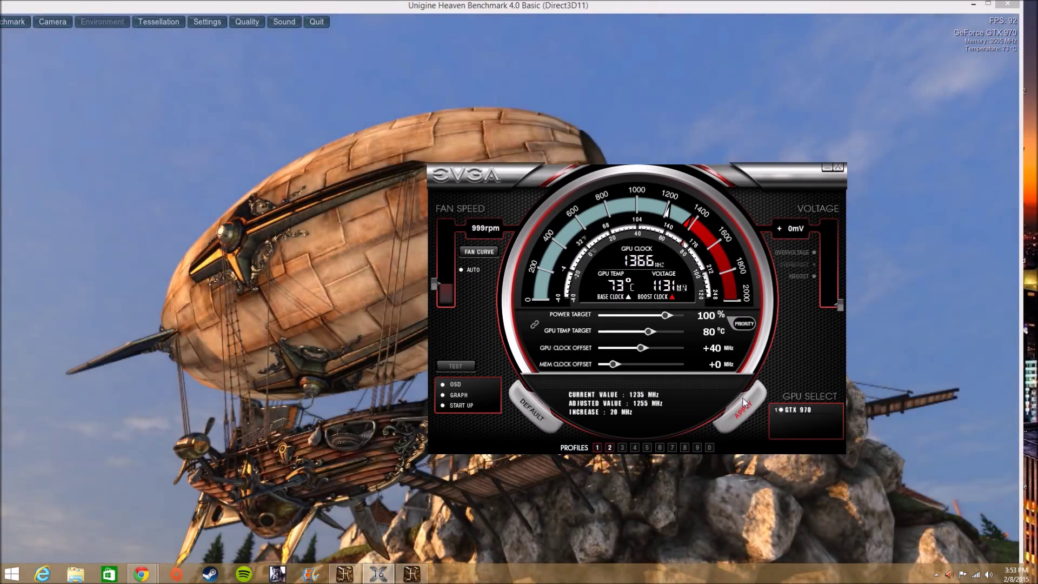
pyautogui.click(744, 413)
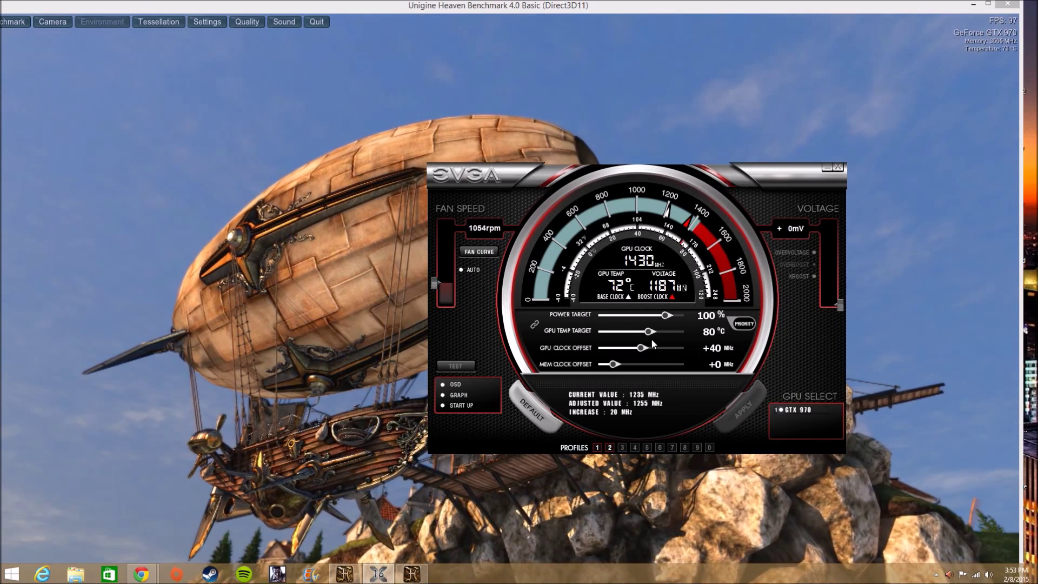
pyautogui.moveTo(647, 350); pyautogui.dragTo(654, 352)
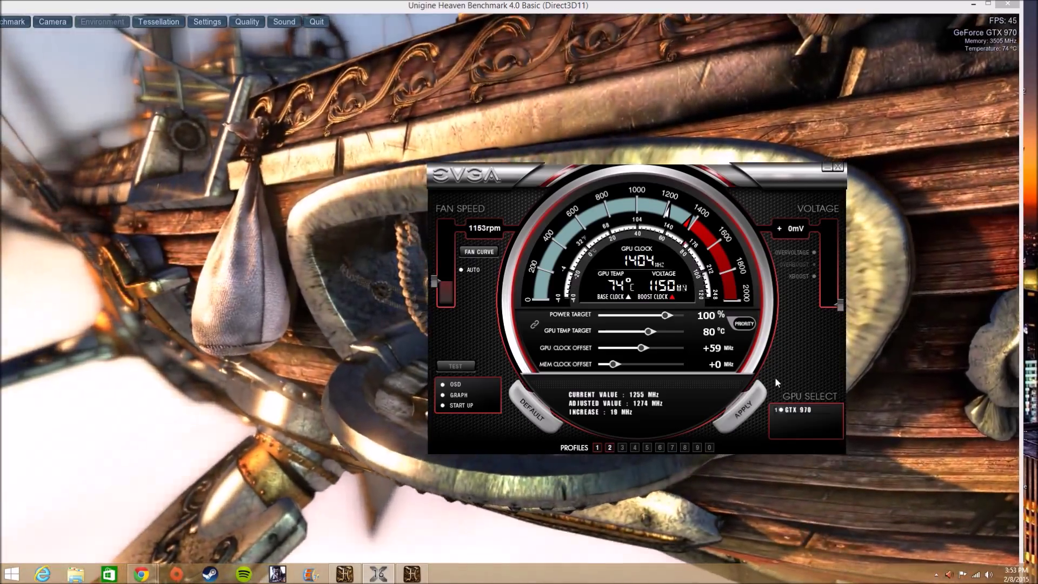
pyautogui.press('Right')
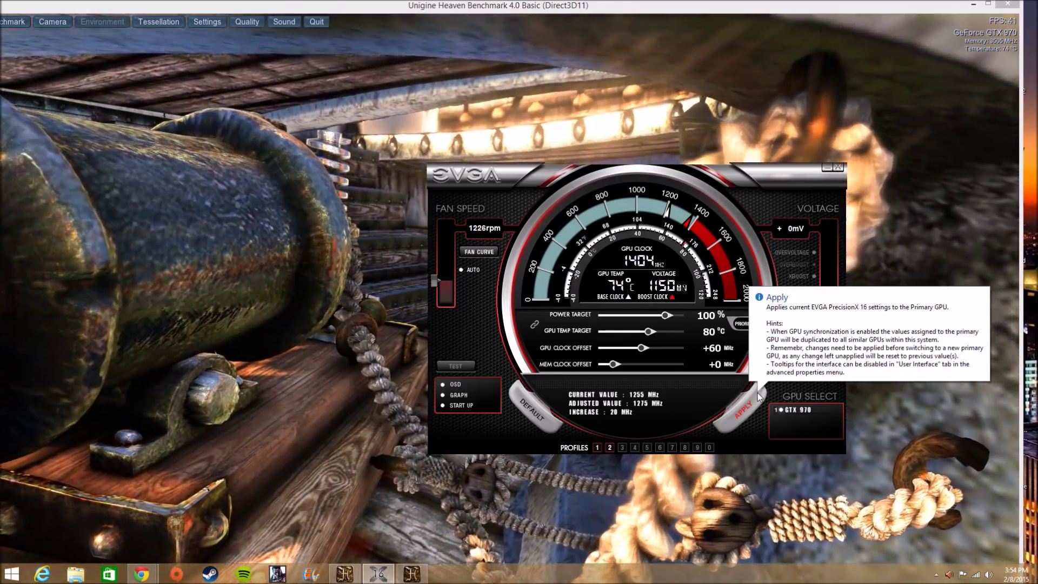
# Apply the +60 MHz offset, then raise and apply a +80 MHz GPU clock offset.
pyautogui.click(757, 392)
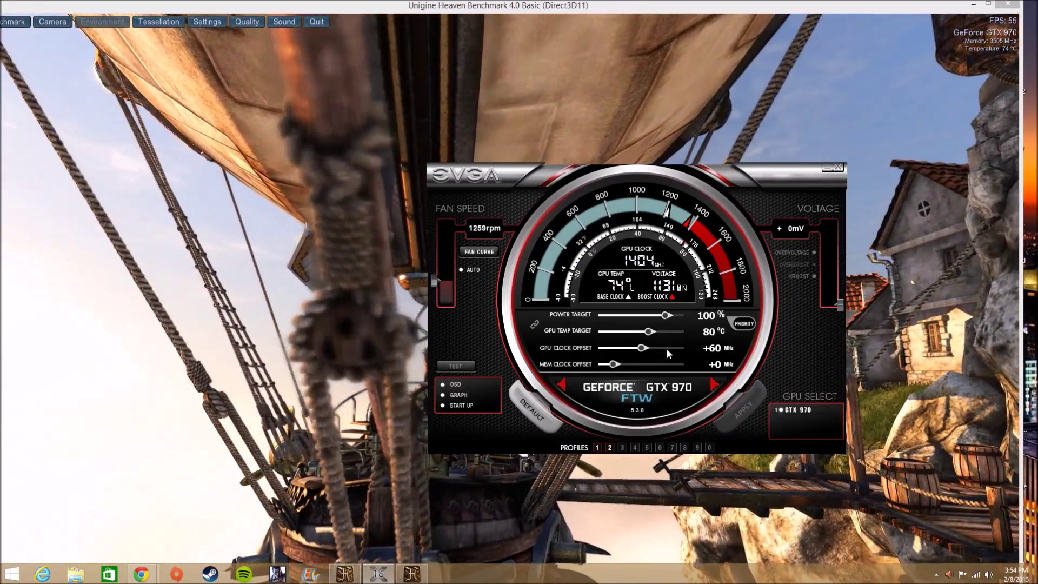
pyautogui.click(643, 348)
pyautogui.press('Left')
pyautogui.press('Left')
pyautogui.press('Left')
pyautogui.press('Left')
pyautogui.press('Left')
pyautogui.press('Left')
pyautogui.press('Left')
pyautogui.press('Left')
pyautogui.press('Left')
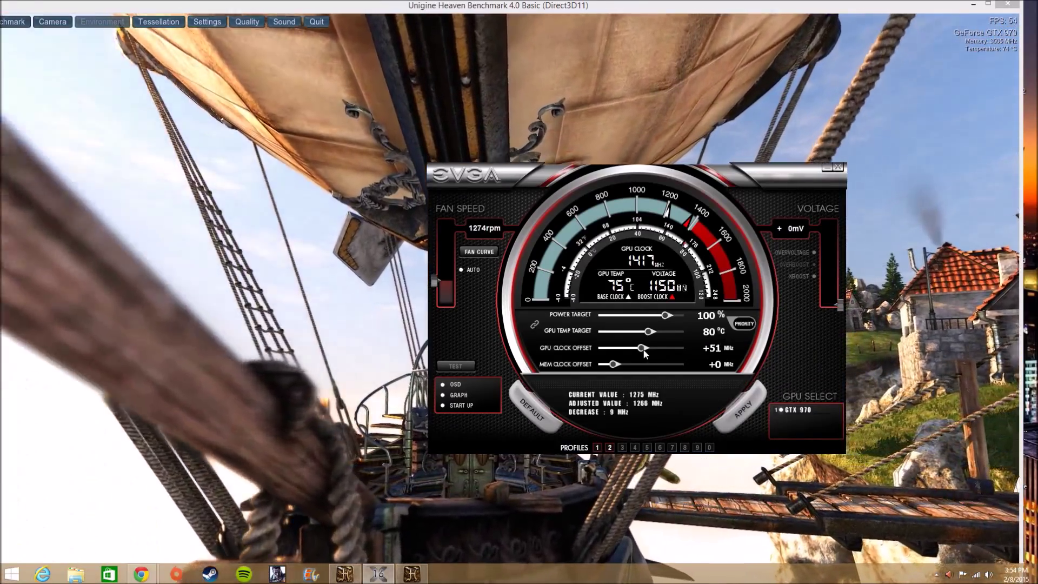
pyautogui.press('Right')
pyautogui.press('Right')
pyautogui.press('Right')
pyautogui.press('Right')
pyautogui.press('Right')
pyautogui.press('Right')
pyautogui.press('Right')
pyautogui.press('Right')
pyautogui.press('Right')
pyautogui.press('Right')
pyautogui.press('Right')
pyautogui.press('Right')
pyautogui.press('Right')
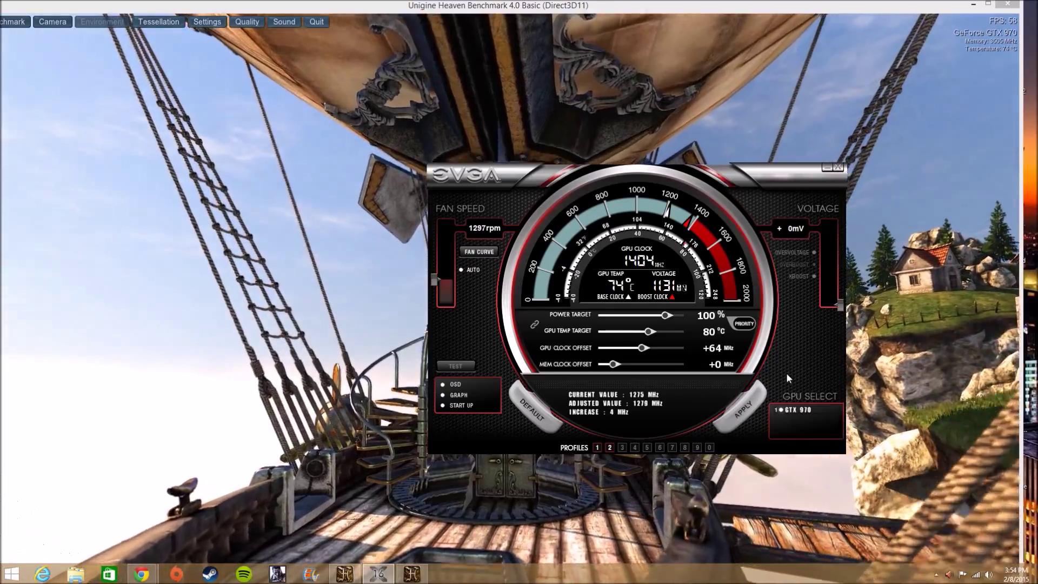
pyautogui.press('Right')
pyautogui.press('Right')
pyautogui.press('Right')
pyautogui.press('Right')
pyautogui.press('Right')
pyautogui.press('Right')
pyautogui.press('Right')
pyautogui.press('Right')
pyautogui.press('Right')
pyautogui.press('Right')
pyautogui.press('Right')
pyautogui.press('Right')
pyautogui.press('Right')
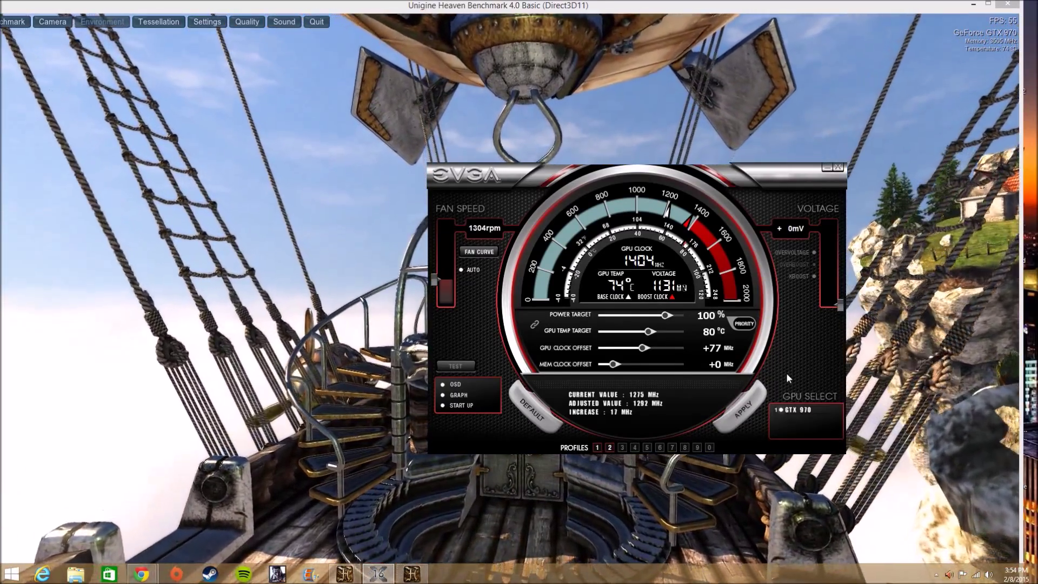
pyautogui.press('Right')
pyautogui.press('Right')
pyautogui.press('Right')
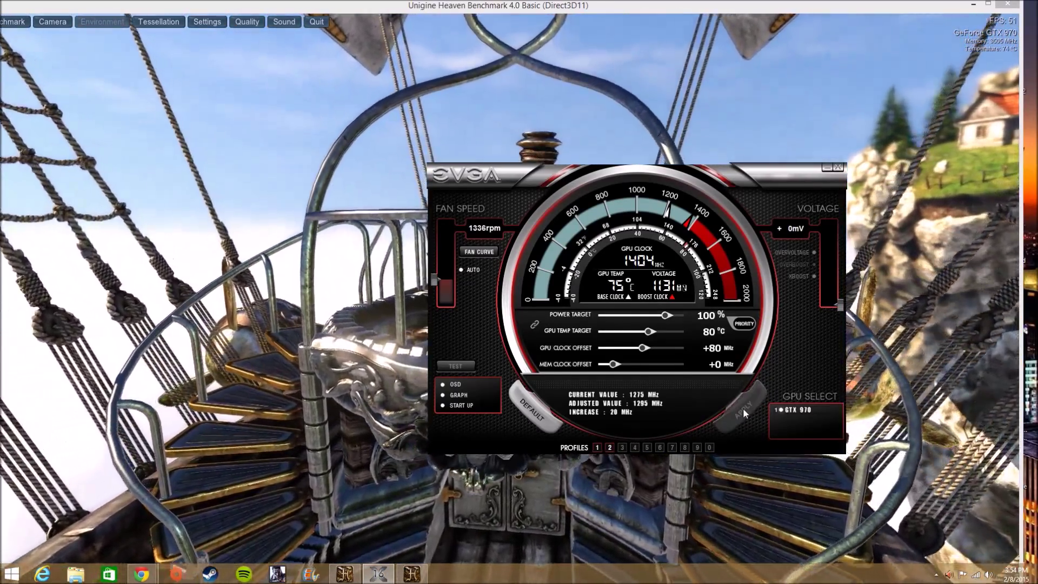
pyautogui.click(743, 409)
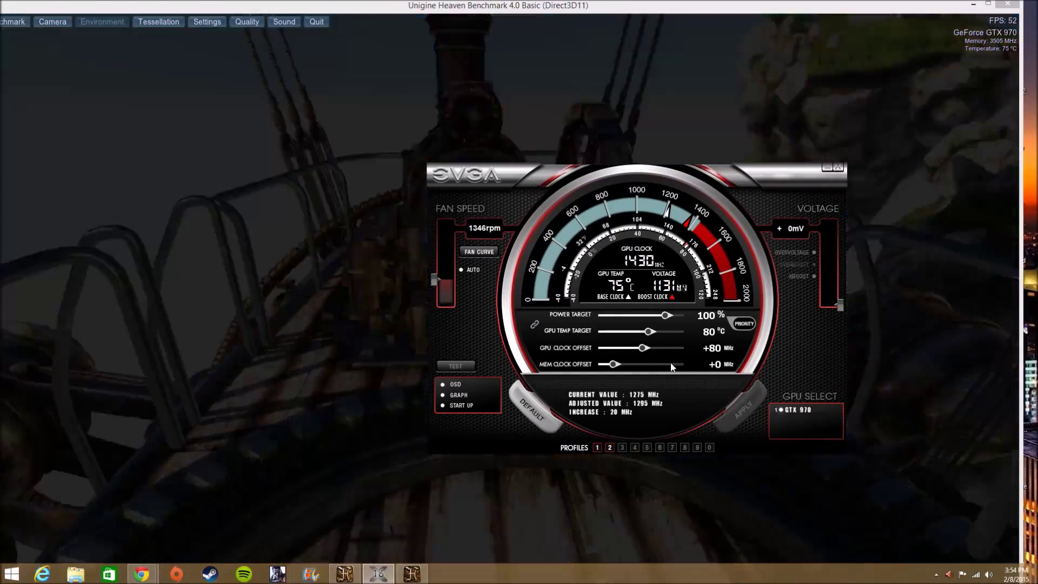
# Apply a +100 MHz GPU clock offset and move the PrecisionX panel to the lower right.
pyautogui.click(643, 349)
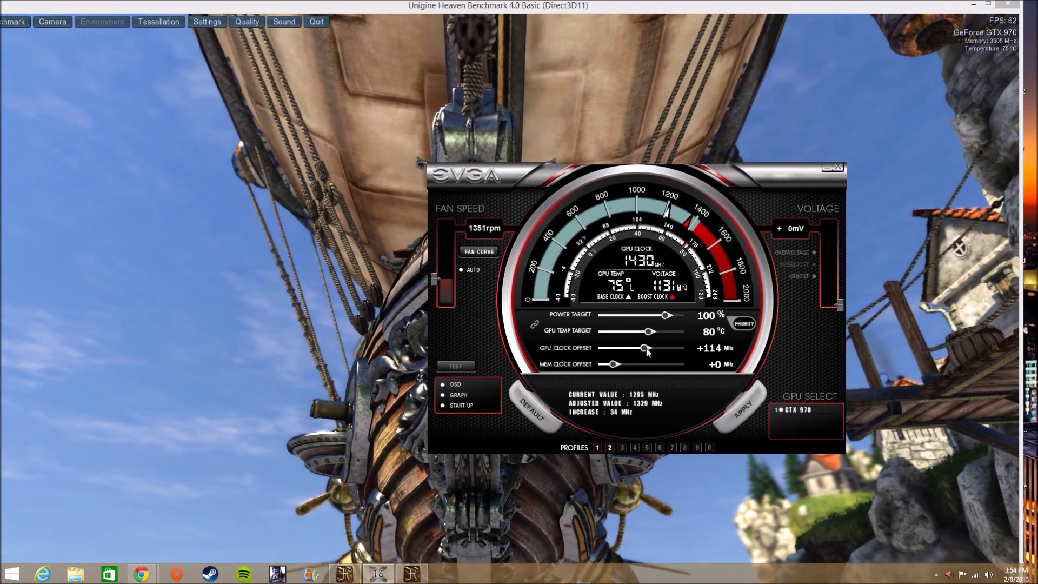
pyautogui.press('Left')
pyautogui.press('Left')
pyautogui.press('Left')
pyautogui.press('Left')
pyautogui.press('Left')
pyautogui.press('Left')
pyautogui.press('Left')
pyautogui.press('Left')
pyautogui.press('Left')
pyautogui.press('Left')
pyautogui.press('Left')
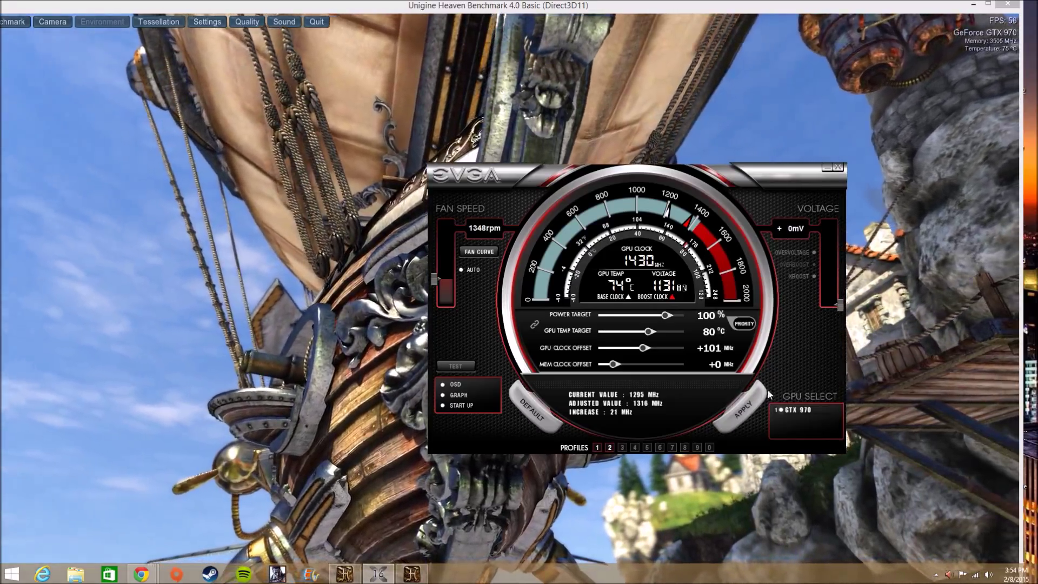
pyautogui.press('Left')
pyautogui.click(751, 400)
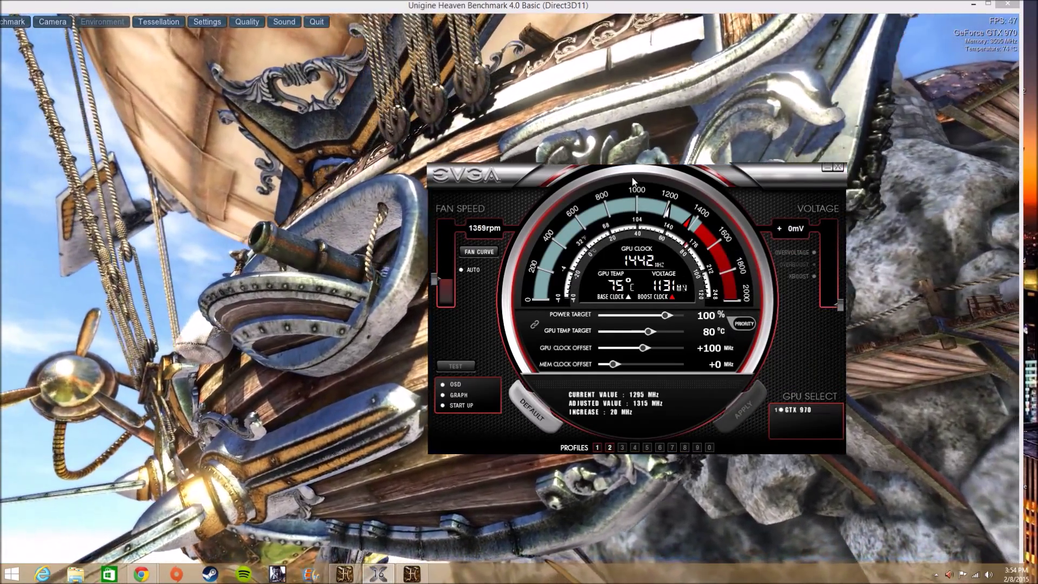
pyautogui.moveTo(632, 177); pyautogui.dragTo(817, 411)
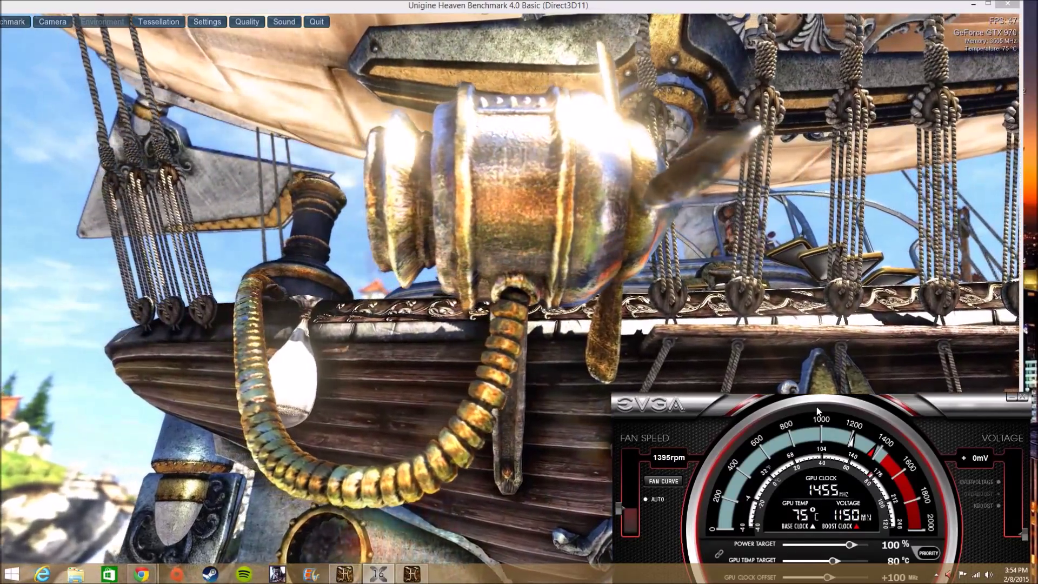
# Raise and apply a +120 MHz GPU clock offset, then recentre the panel after the driver crash.
pyautogui.moveTo(818, 411); pyautogui.dragTo(674, 196)
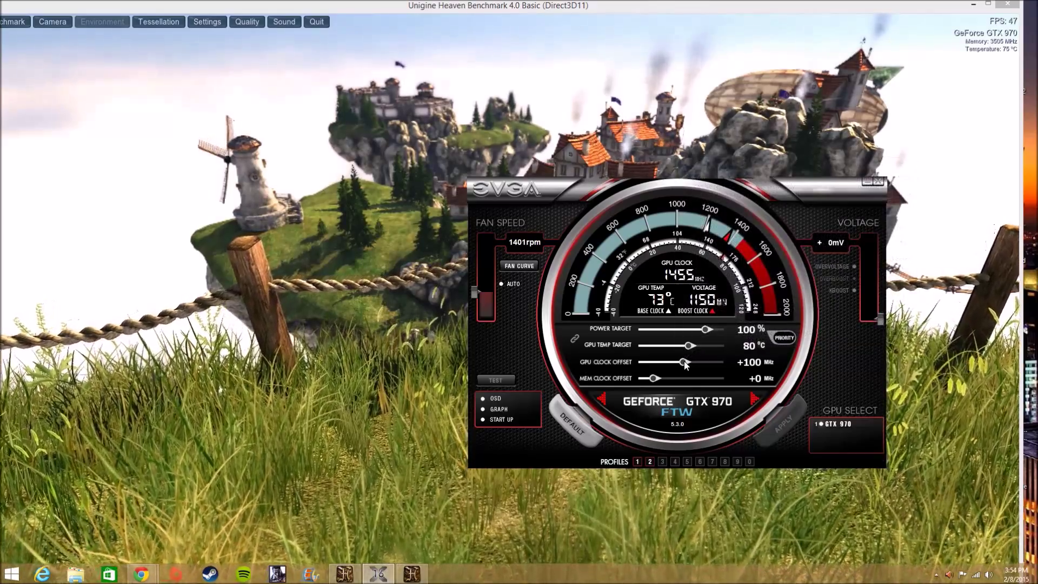
pyautogui.moveTo(685, 365); pyautogui.dragTo(682, 366)
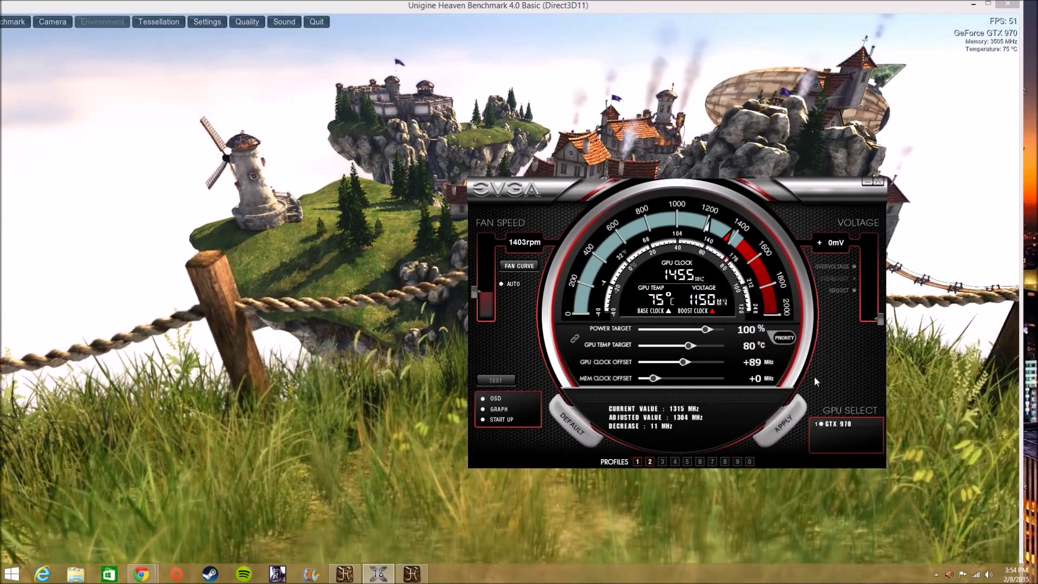
pyautogui.press('Right')
pyautogui.press('Right')
pyautogui.press('Right')
pyautogui.press('Right')
pyautogui.press('Right')
pyautogui.press('Right')
pyautogui.press('Right')
pyautogui.press('Right')
pyautogui.press('Right')
pyautogui.press('Right')
pyautogui.press('Right')
pyautogui.press('Right')
pyautogui.press('Right')
pyautogui.press('Right')
pyautogui.press('Right')
pyautogui.press('Right')
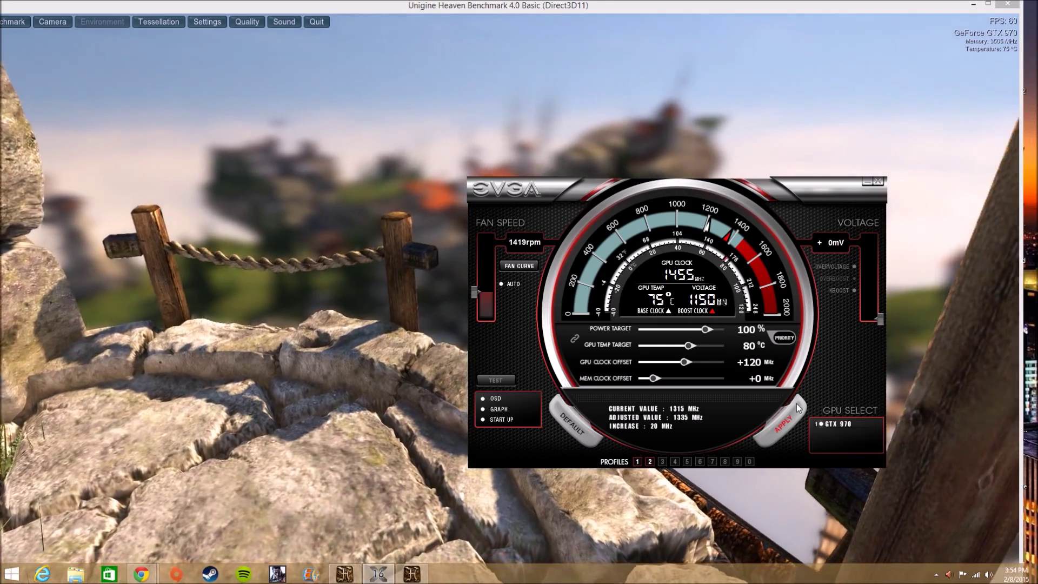
pyautogui.click(796, 403)
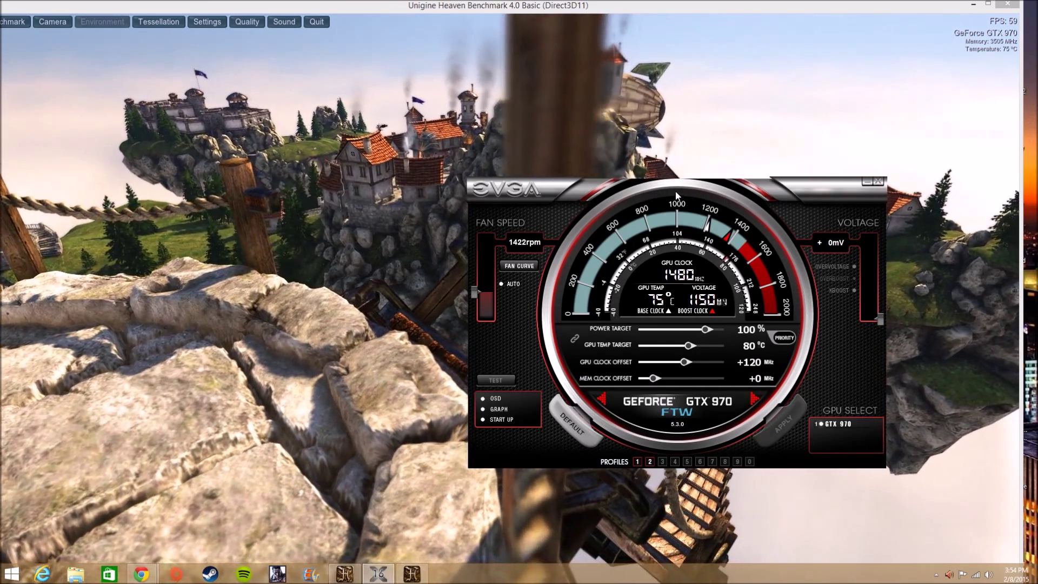
pyautogui.moveTo(670, 192); pyautogui.dragTo(826, 355)
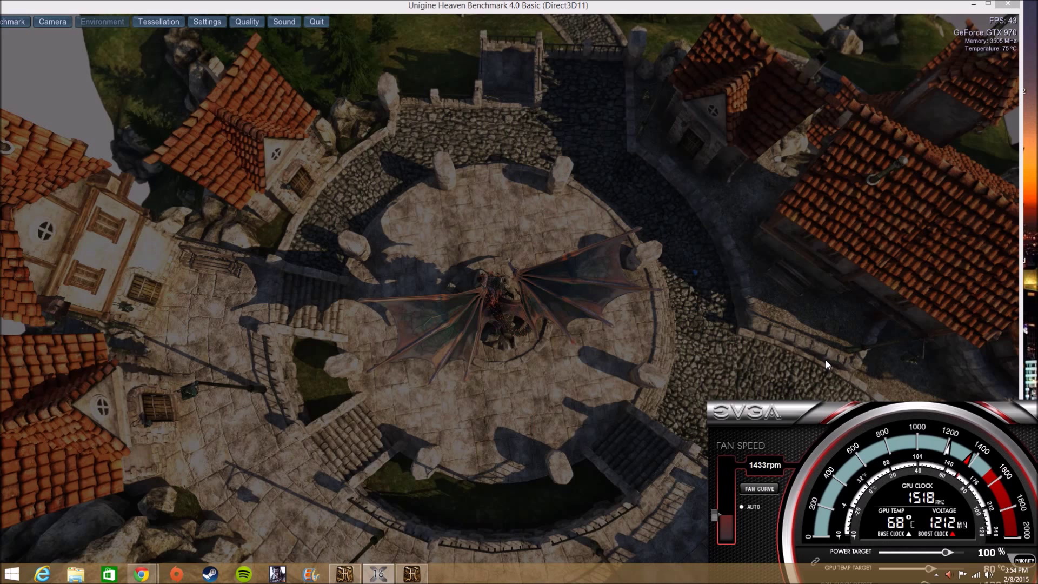
pyautogui.moveTo(895, 413); pyautogui.dragTo(634, 218)
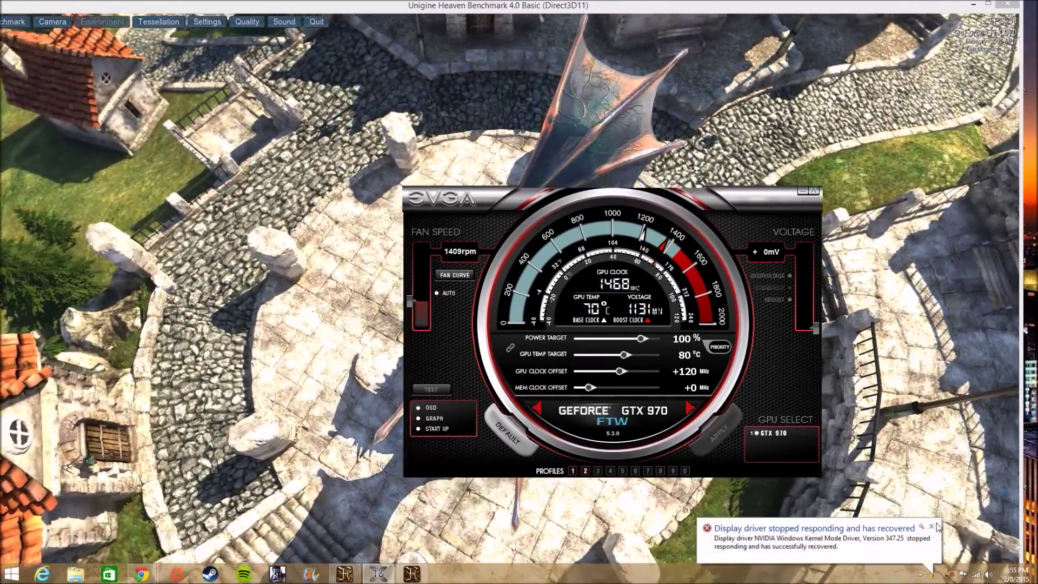
# Dismiss the driver recovery notice and reapply a +100 MHz GPU clock offset.
pyautogui.click(932, 526)
pyautogui.moveTo(621, 370); pyautogui.dragTo(619, 373)
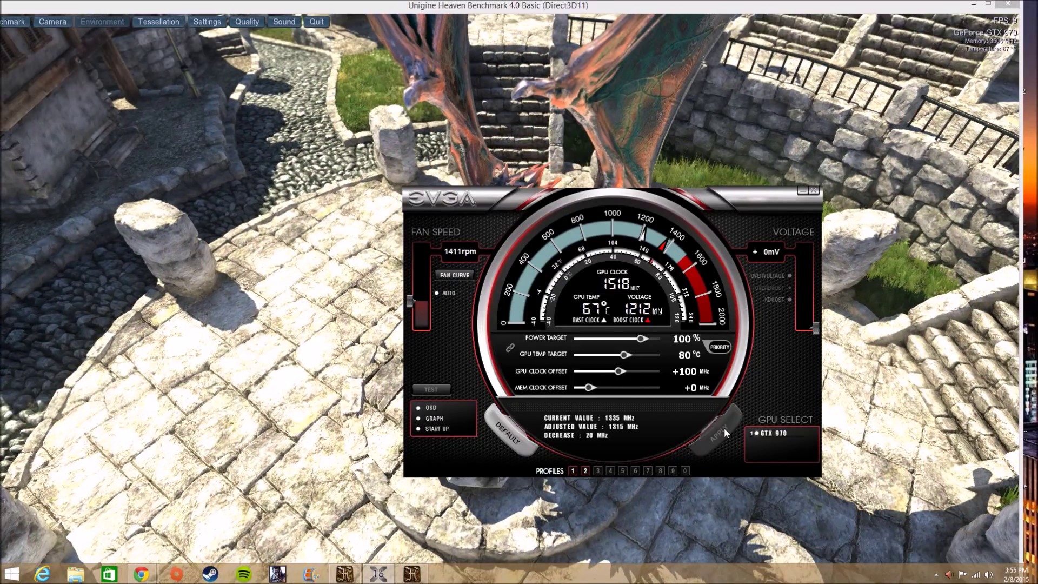
pyautogui.click(724, 427)
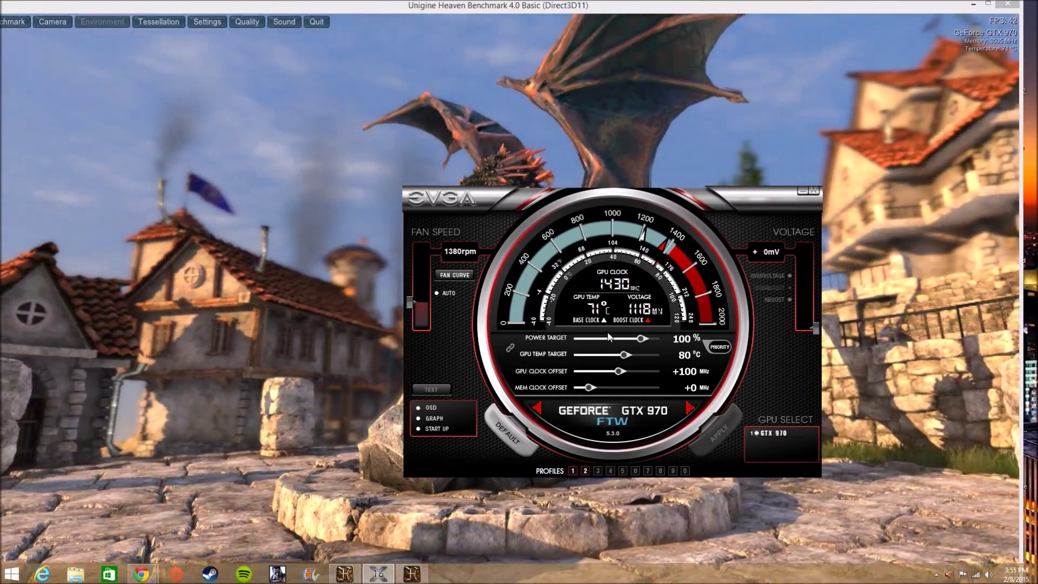
# Move the PrecisionX panel aside to watch Heaven, then bring it back into full view.
pyautogui.moveTo(596, 199); pyautogui.dragTo(787, 455)
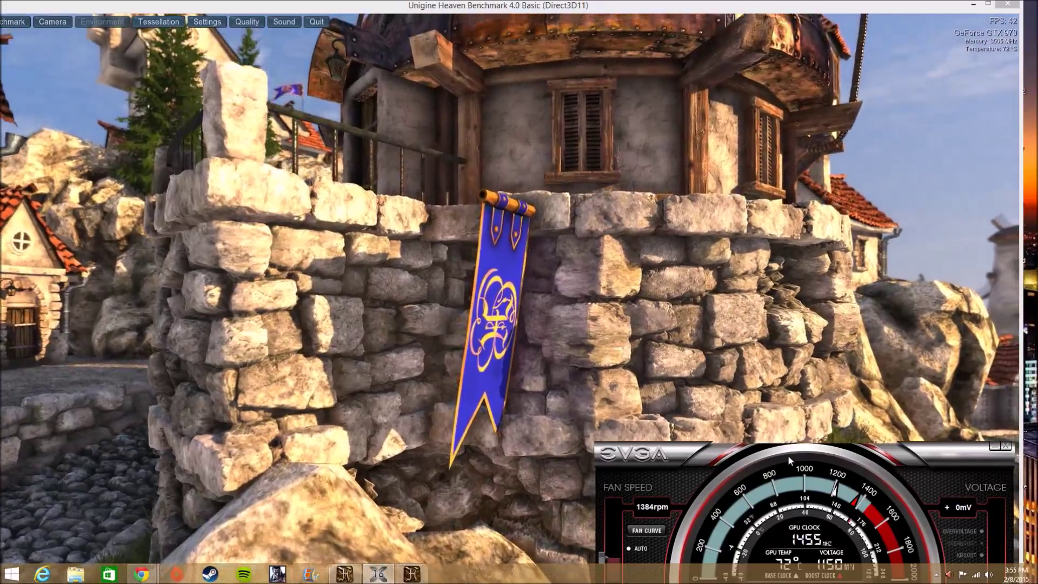
pyautogui.moveTo(788, 455); pyautogui.dragTo(784, 452)
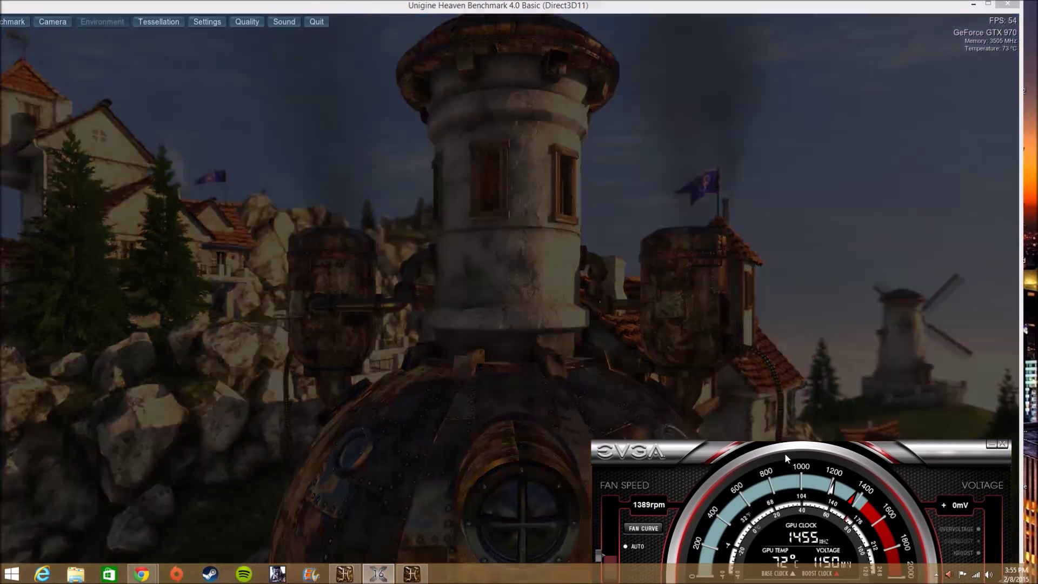
pyautogui.moveTo(783, 453); pyautogui.dragTo(787, 484)
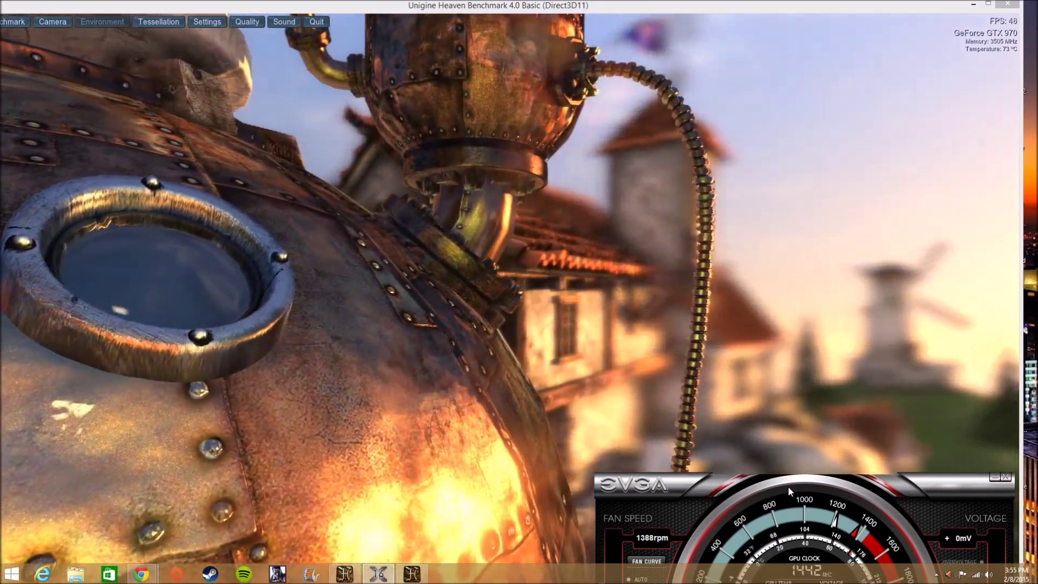
pyautogui.moveTo(787, 486); pyautogui.dragTo(768, 207)
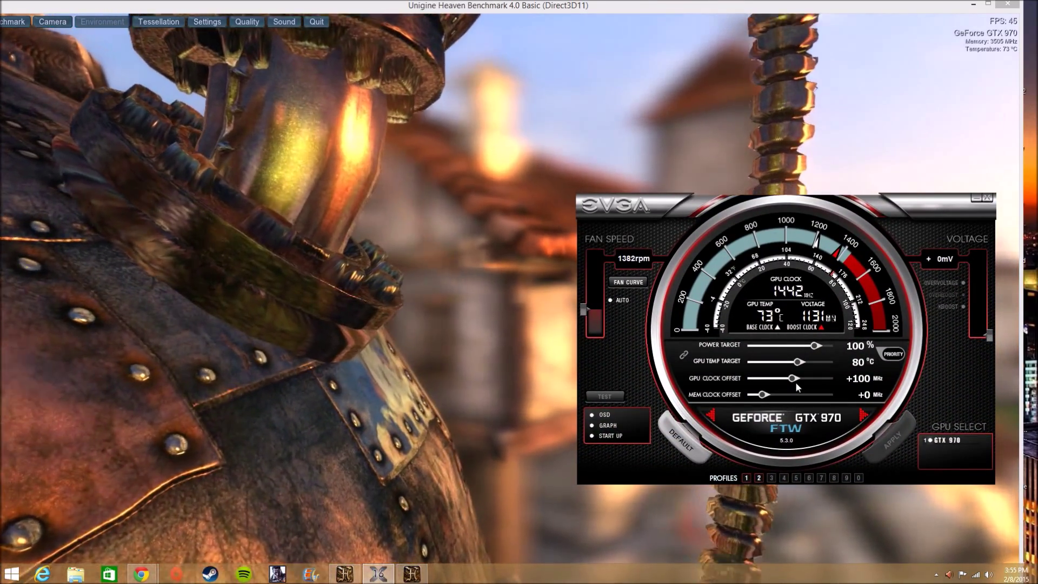
# Set the GPU clock offset to +90 MHz and bring the Heaven window to the front.
pyautogui.moveTo(793, 381); pyautogui.dragTo(796, 383)
pyautogui.press('Left')
pyautogui.press('Left')
pyautogui.press('Left')
pyautogui.press('Left')
pyautogui.press('Left')
pyautogui.press('Left')
pyautogui.press('Left')
pyautogui.press('Left')
pyautogui.press('Left')
pyautogui.press('Left')
pyautogui.press('Left')
pyautogui.press('Left')
pyautogui.press('Left')
pyautogui.press('Left')
pyautogui.press('Left')
pyautogui.press('Left')
pyautogui.press('Left')
pyautogui.press('Left')
pyautogui.press('Left')
pyautogui.press('Left')
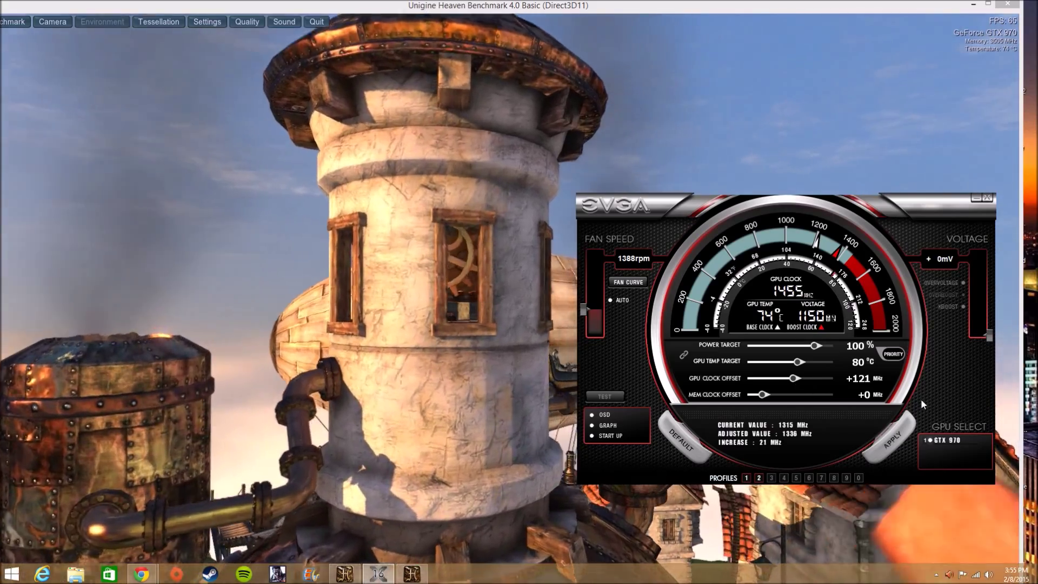
pyautogui.press('Left')
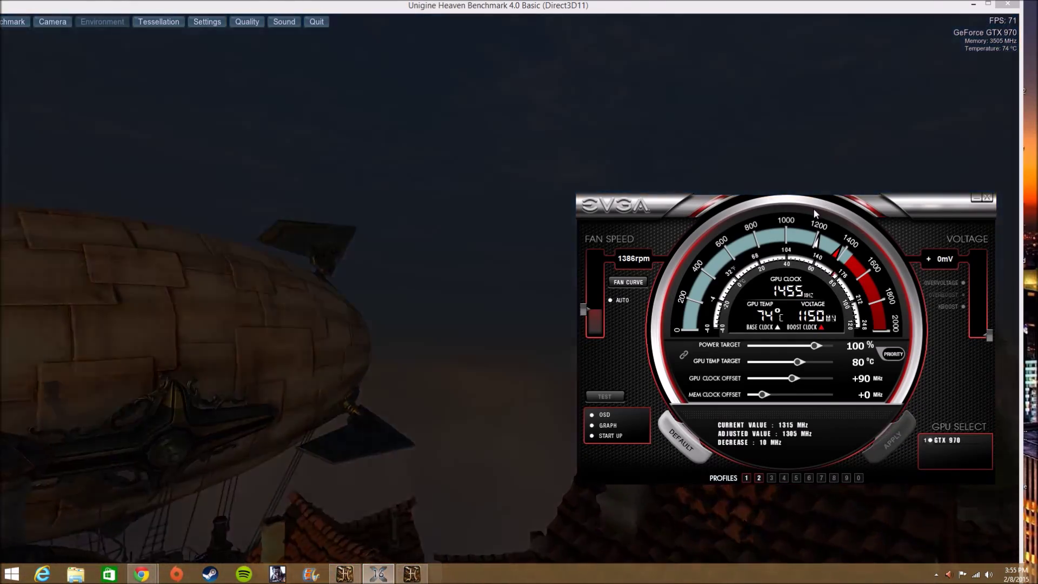
pyautogui.moveTo(813, 206); pyautogui.dragTo(812, 355)
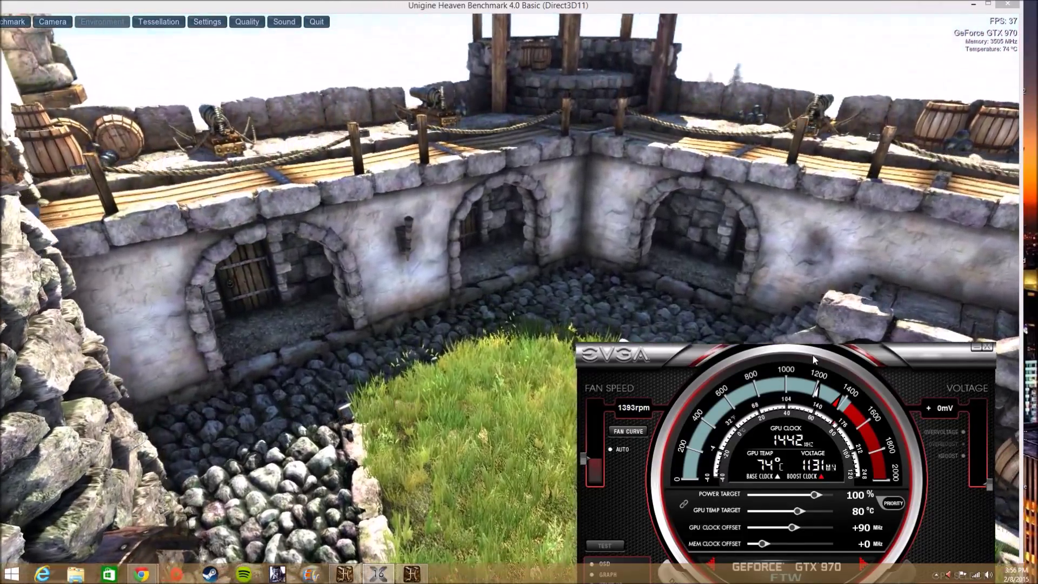
pyautogui.moveTo(812, 355); pyautogui.dragTo(819, 218)
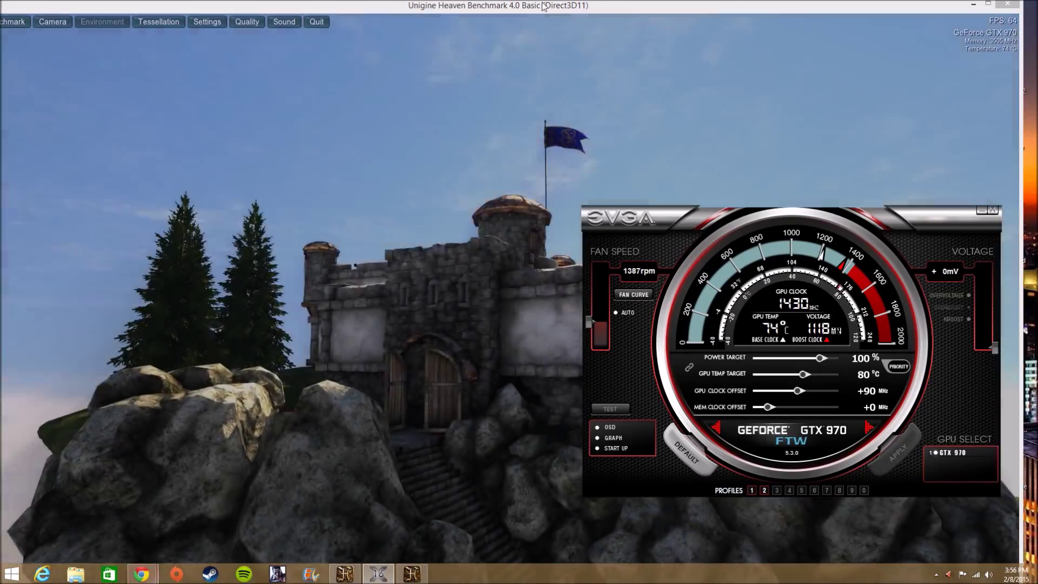
pyautogui.moveTo(568, 6); pyautogui.dragTo(607, 4)
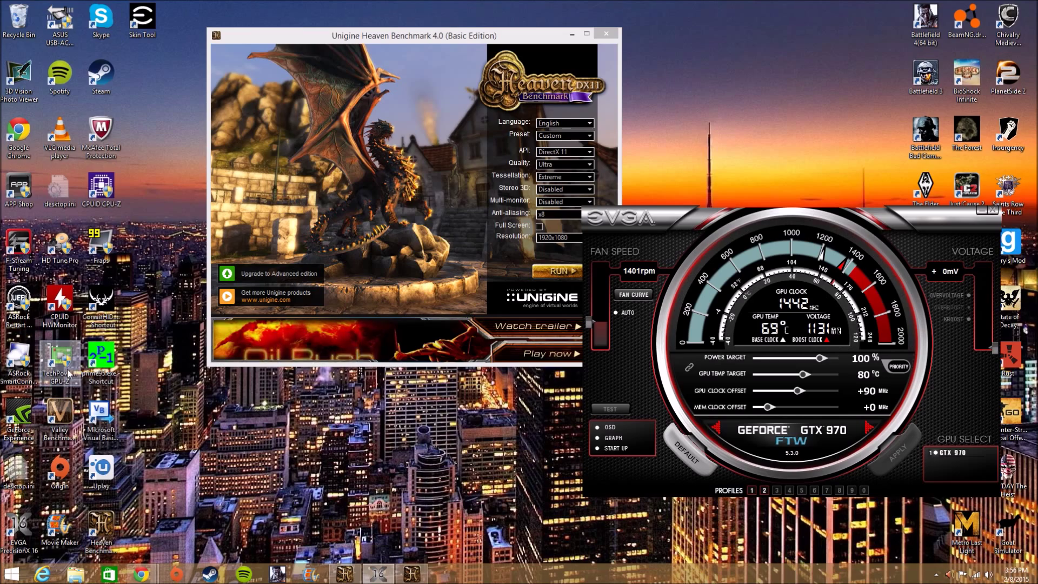
# Launch GPU-Z as administrator to confirm 1306 MHz GPU clock and 1457 MHz boost, with Heaven in view.
pyautogui.doubleClick(61, 367)
pyautogui.click(575, 313)
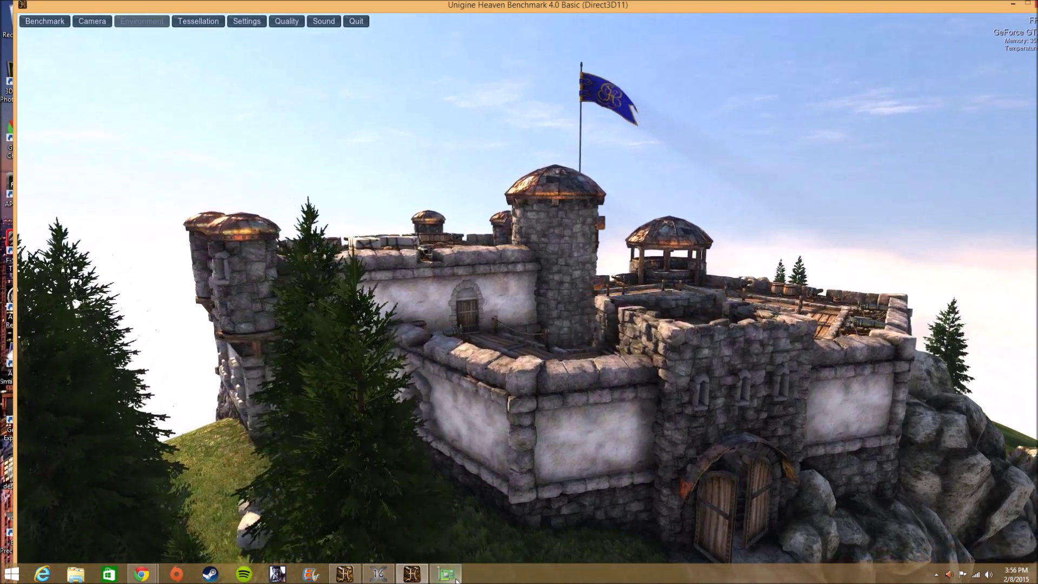
pyautogui.click(446, 574)
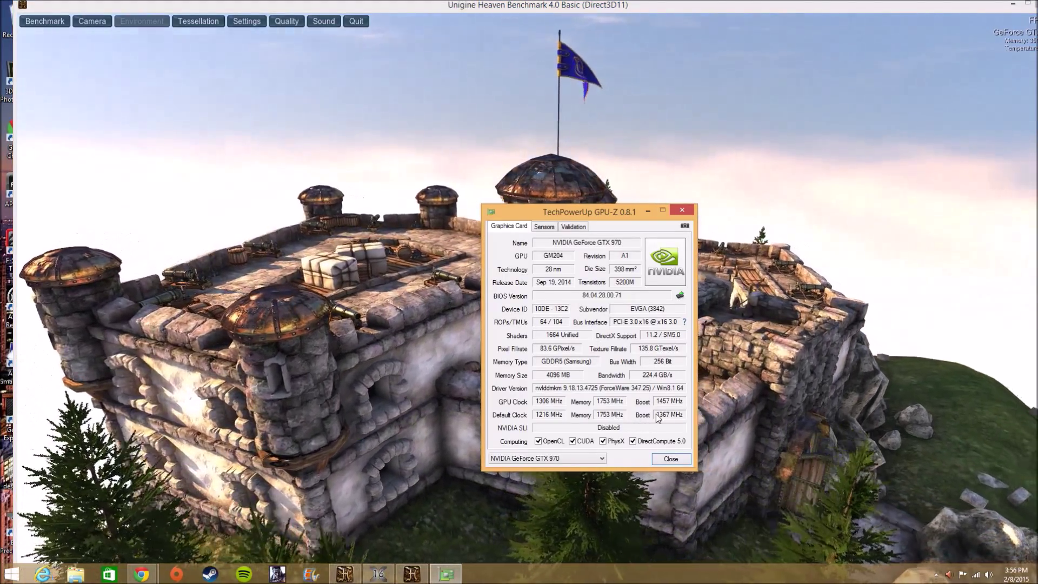